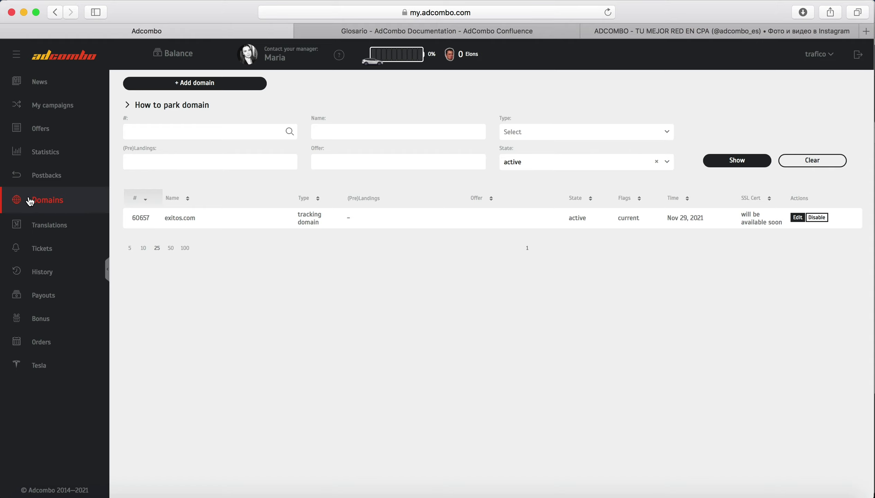
Search the offers for "black" and open the Black latte - GT offer page.
click(40, 131)
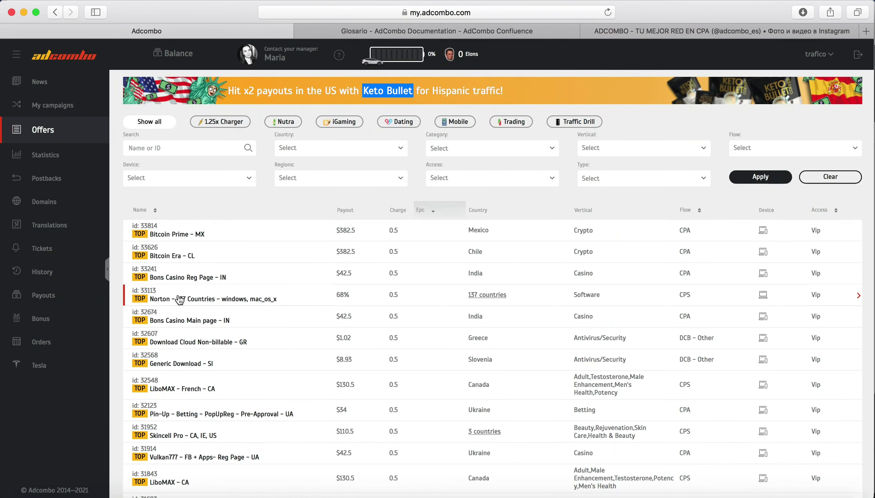
scroll(179, 303, down, 10)
scroll(166, 298, up, 15)
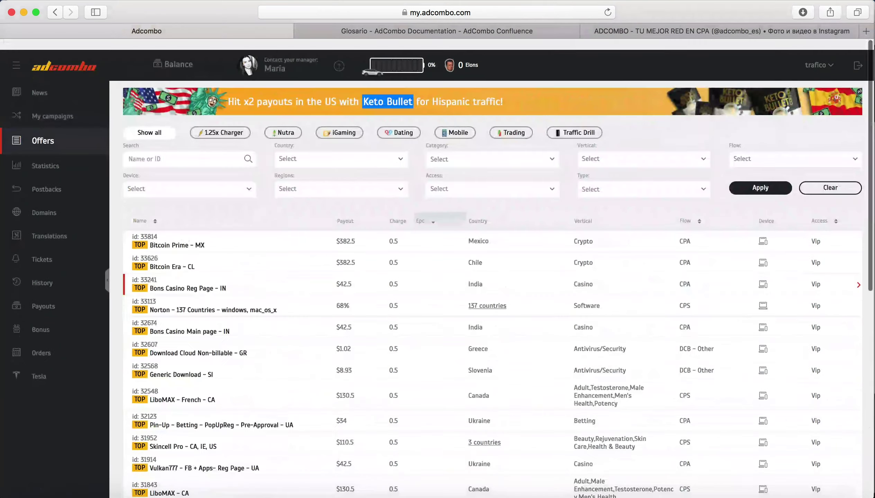
text(black)
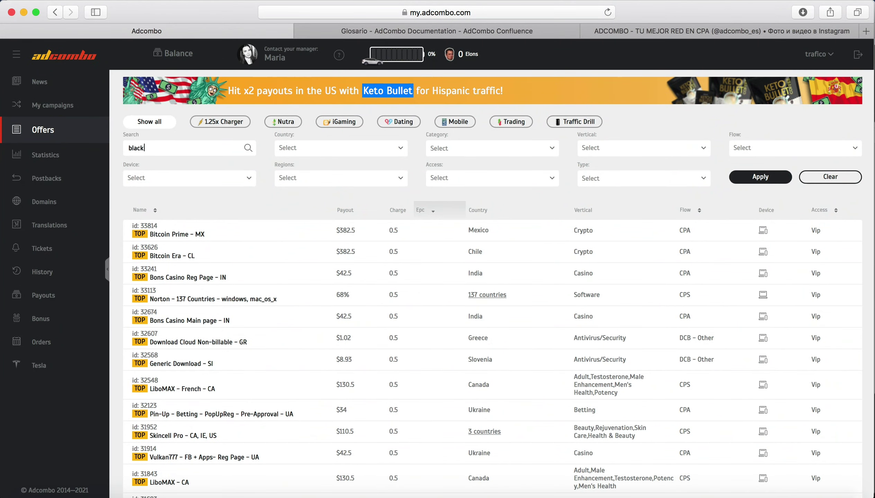
click(165, 230)
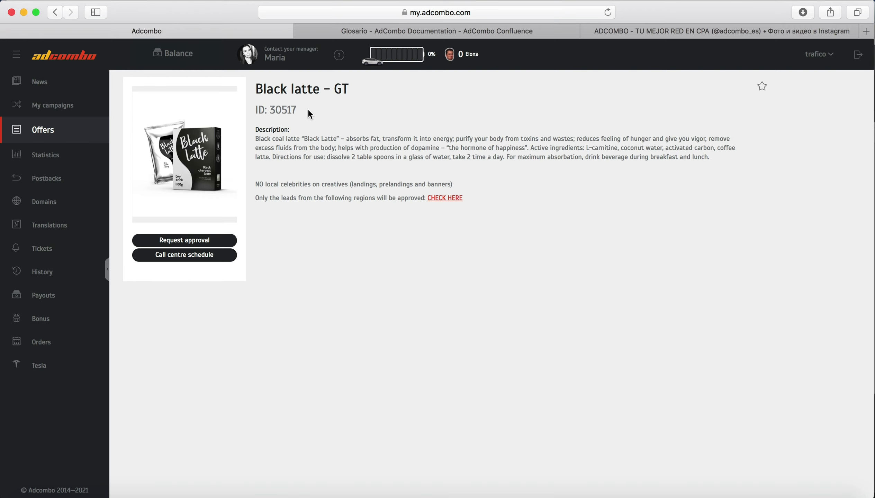
Return to the search results, open the Black Latte - MY offer, and examine its tracking URL and iframe form URL.
click(55, 12)
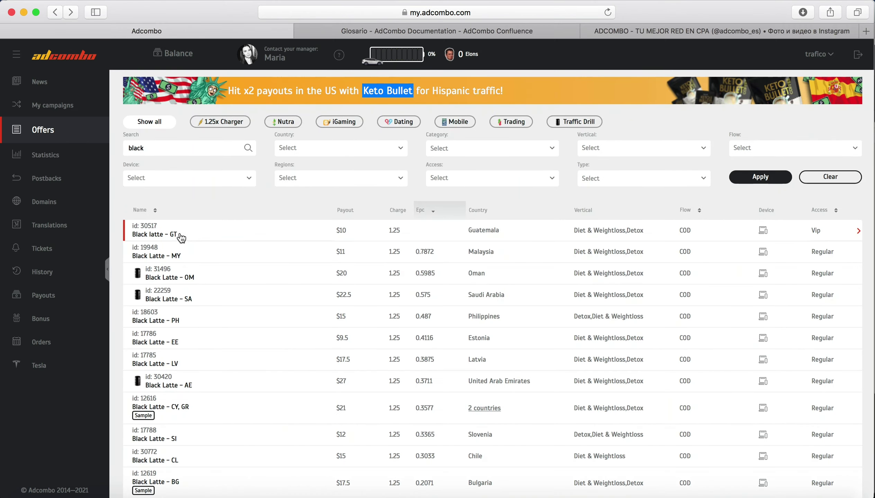
click(179, 254)
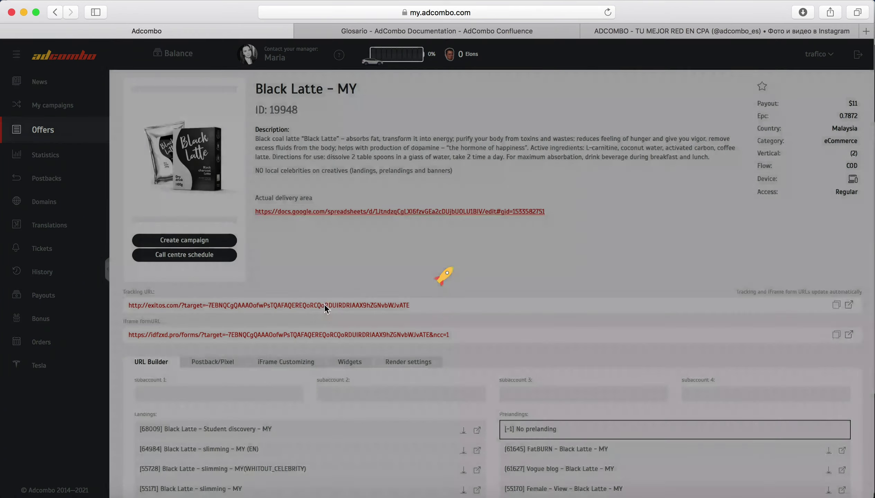
scroll(306, 285, down, 2)
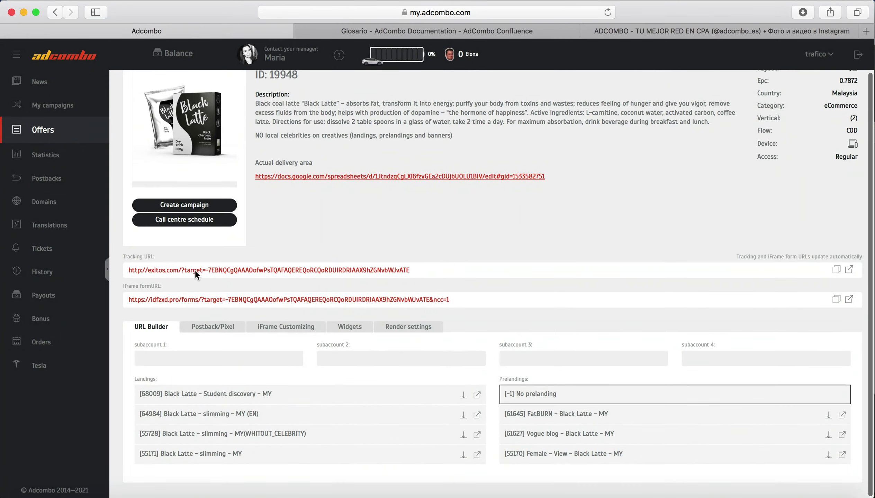
click(181, 268)
click(180, 268)
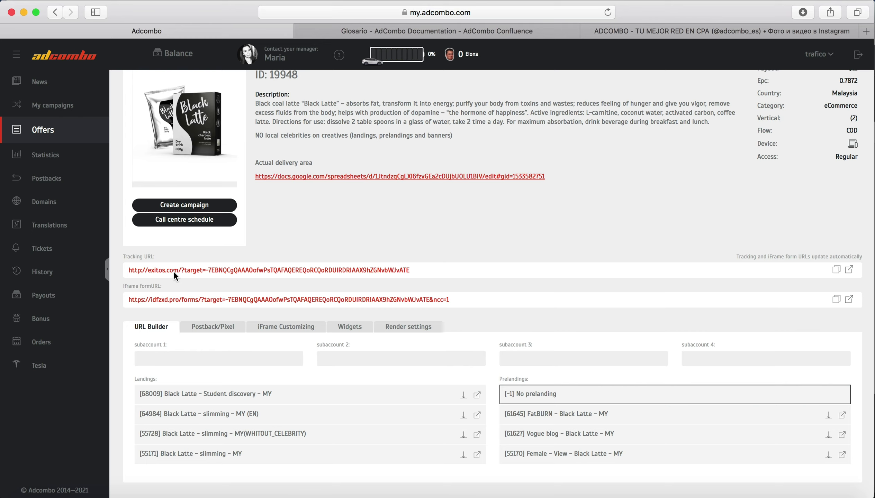
click(169, 305)
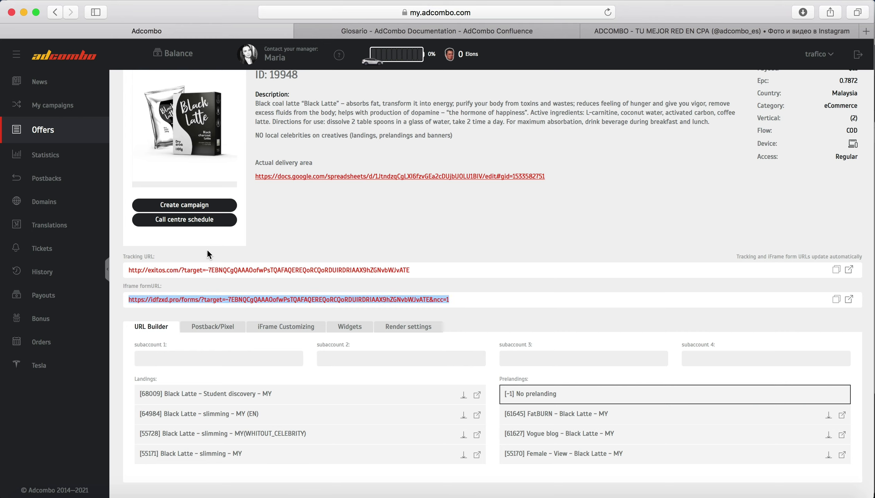
click(194, 271)
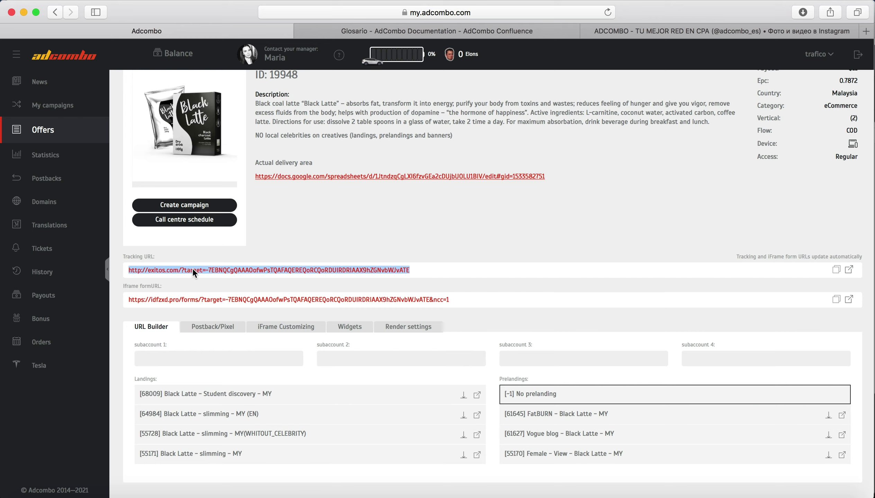
click(373, 271)
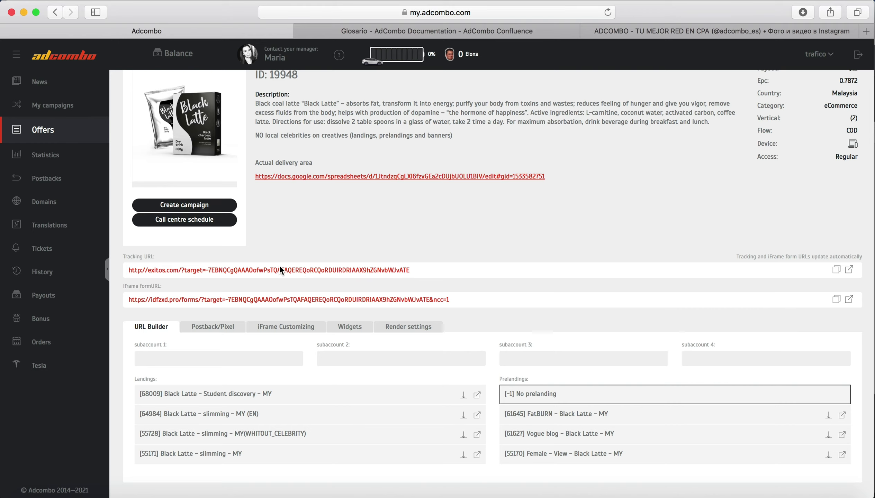
Check the Black Latte - MY tracking URL by loading it in a new browser tab, and return to the offer page.
click(266, 267)
key(super+c)
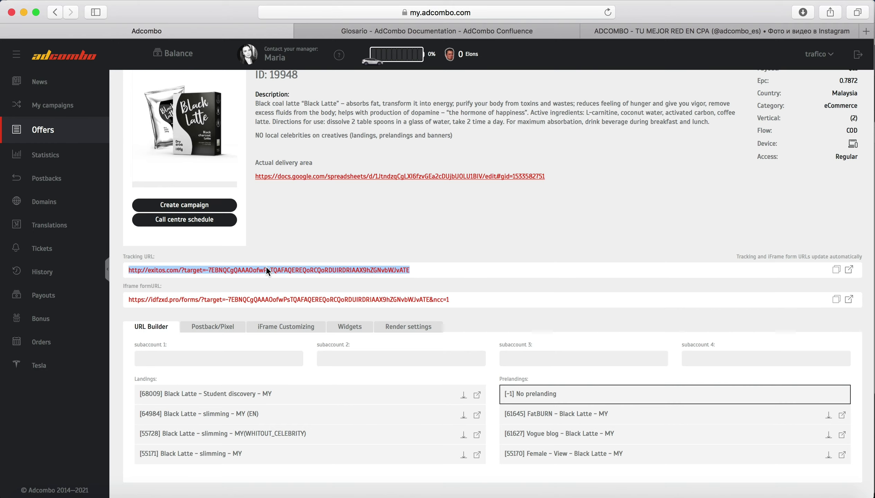
click(866, 31)
key(super+v)
key(Return)
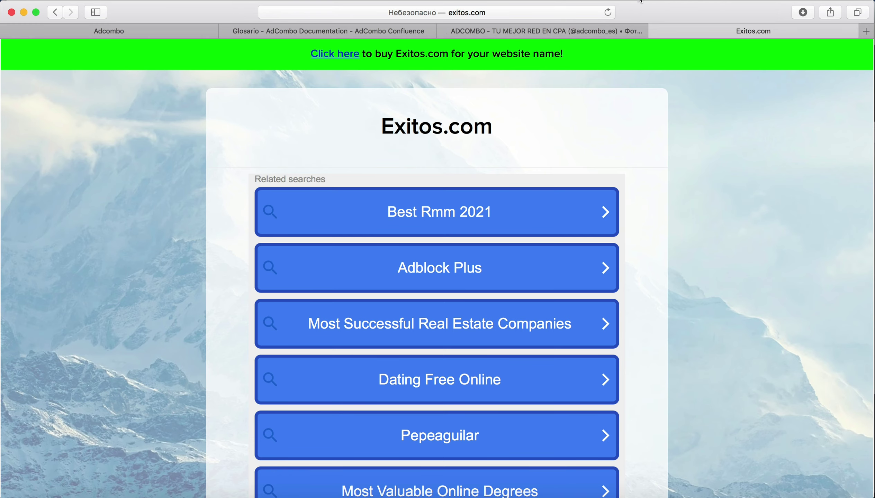
click(655, 31)
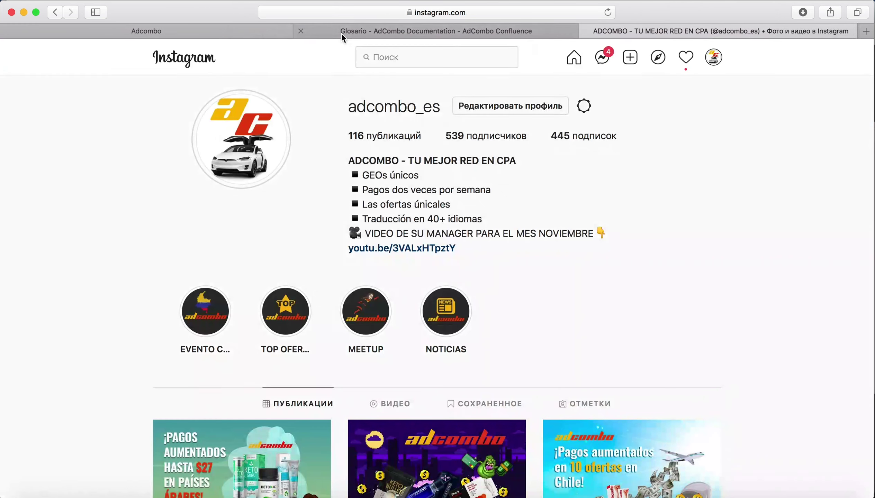
click(216, 33)
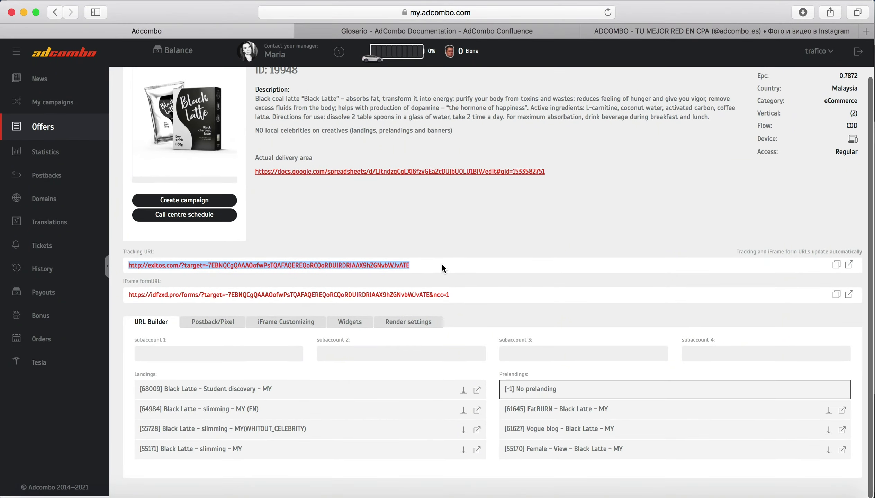
scroll(442, 265, up, 2)
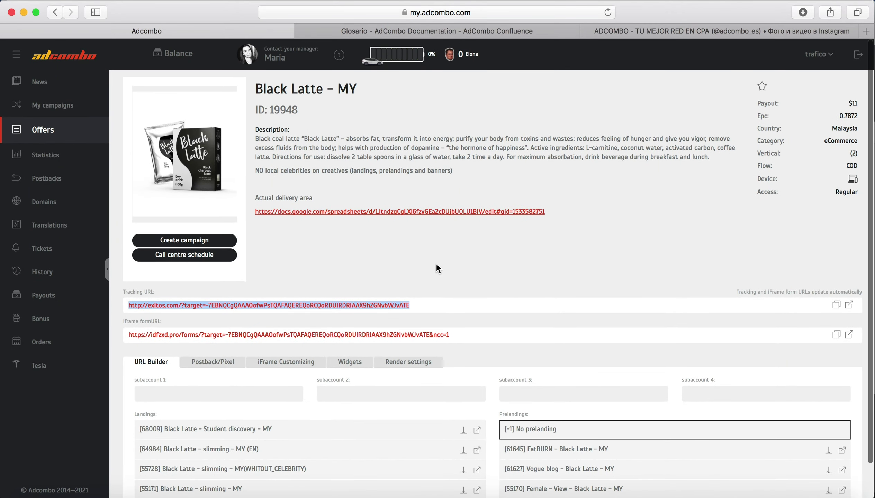
Search the full offers list for "black latte" and filter the offers to the Latam region.
click(57, 131)
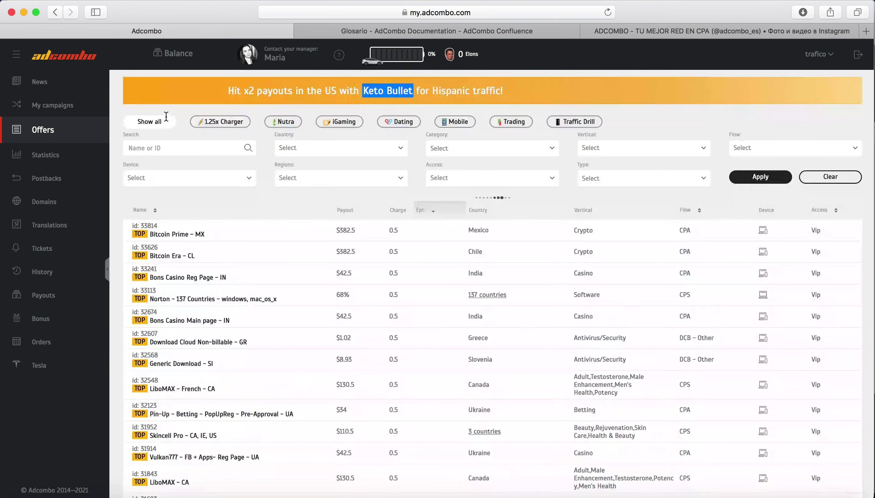
click(143, 147)
text(b)
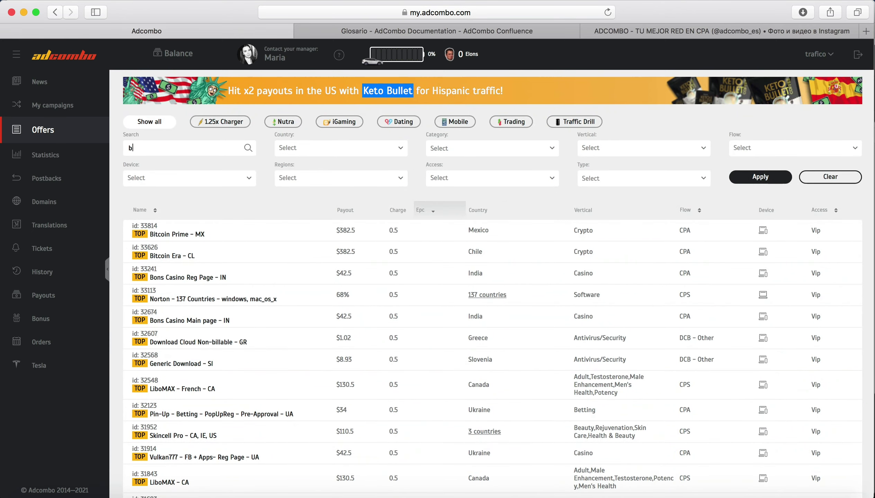
text(lack latte)
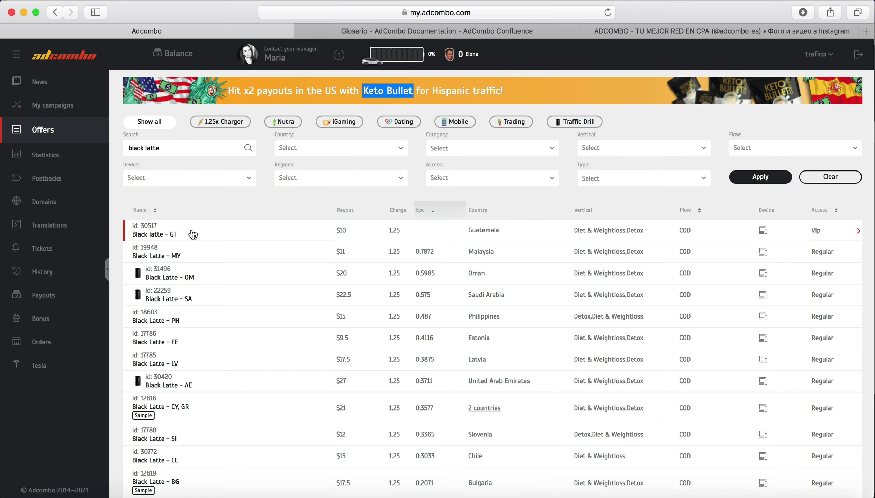
click(307, 178)
text(l)
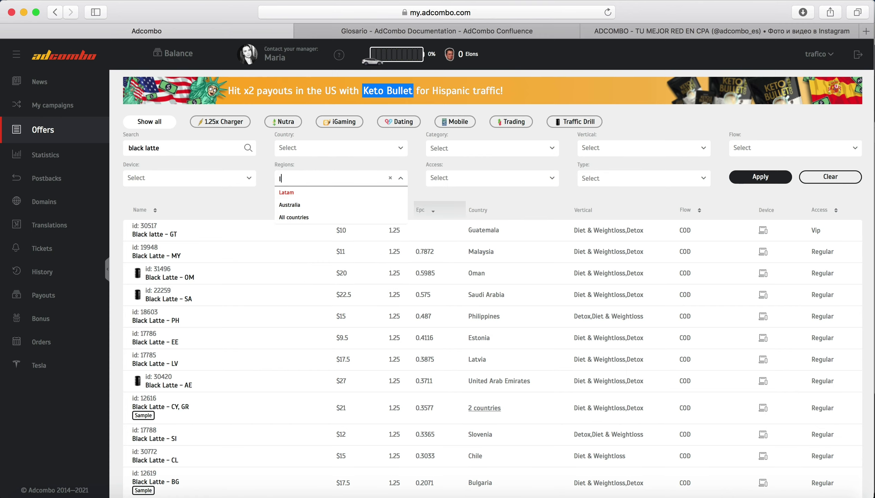
key(Return)
click(757, 177)
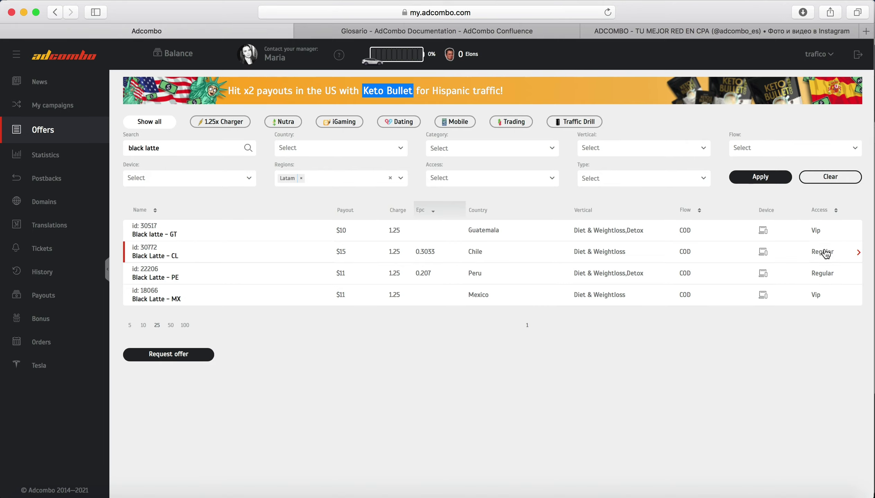
View the Black Latte - CL offer, return to the filtered list, and open the Black latte - GT offer to read its description.
click(181, 255)
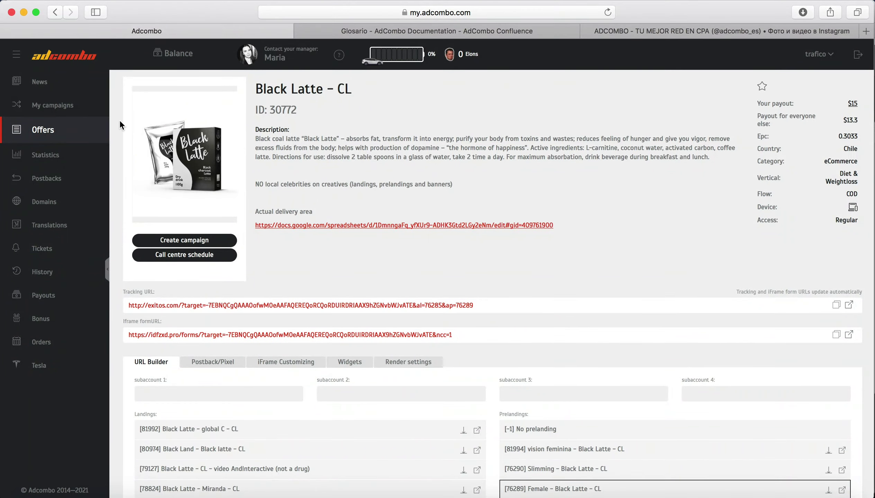
click(54, 13)
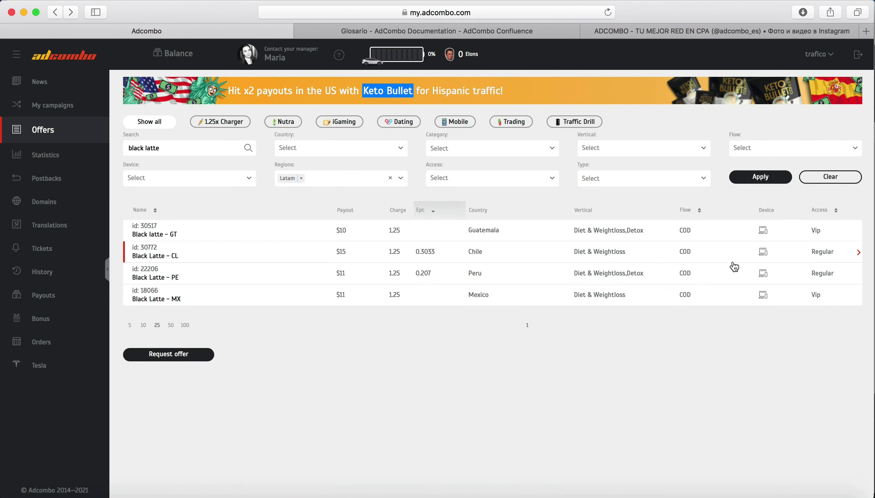
click(183, 232)
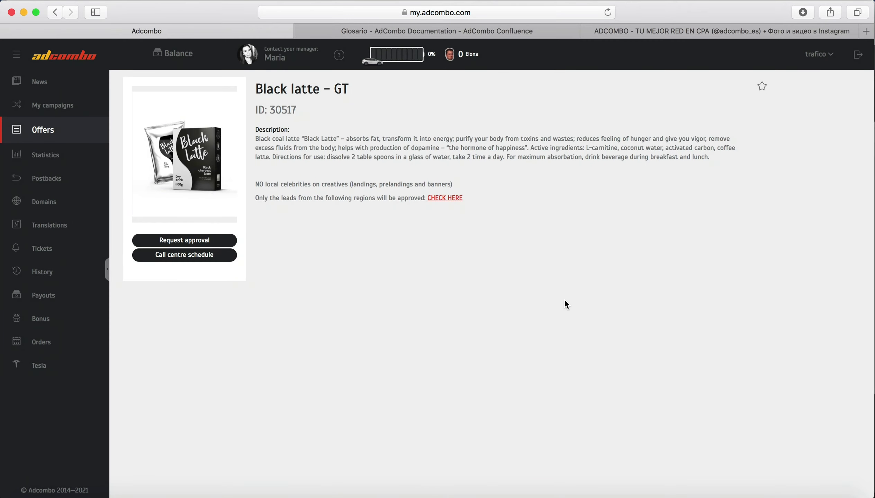
drag(503, 235, 258, 128)
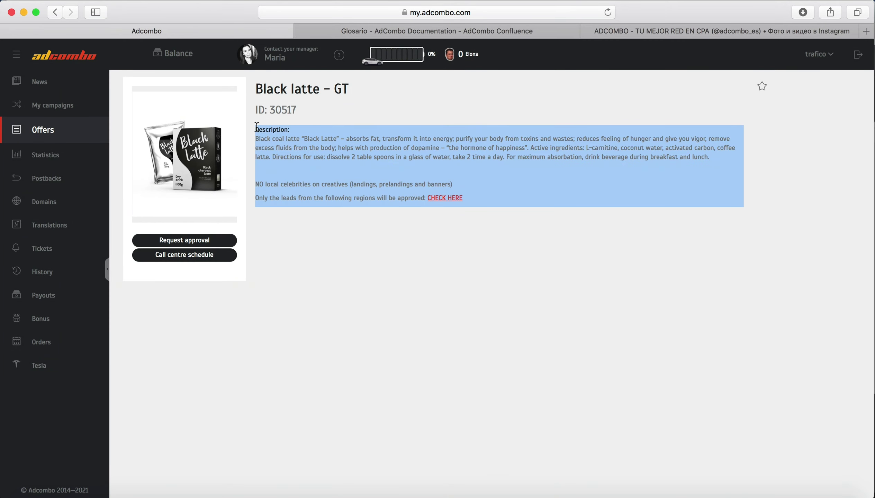
click(345, 260)
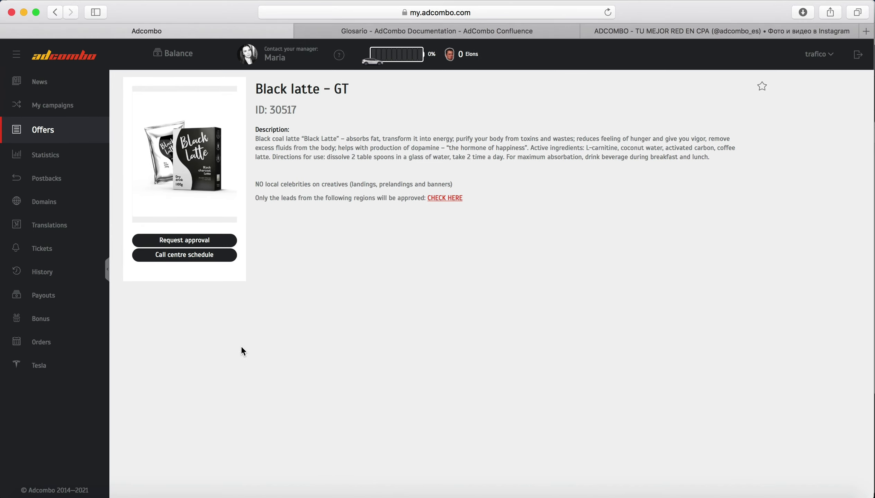
Send an approval request for the Black latte - GT offer describing the traffic as "FB ads", and return to the offers list.
click(178, 247)
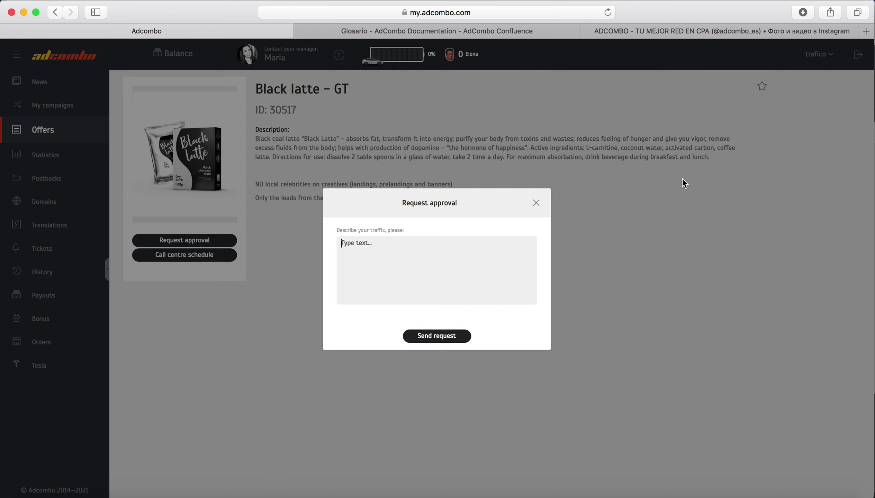
text(FB ads)
click(434, 337)
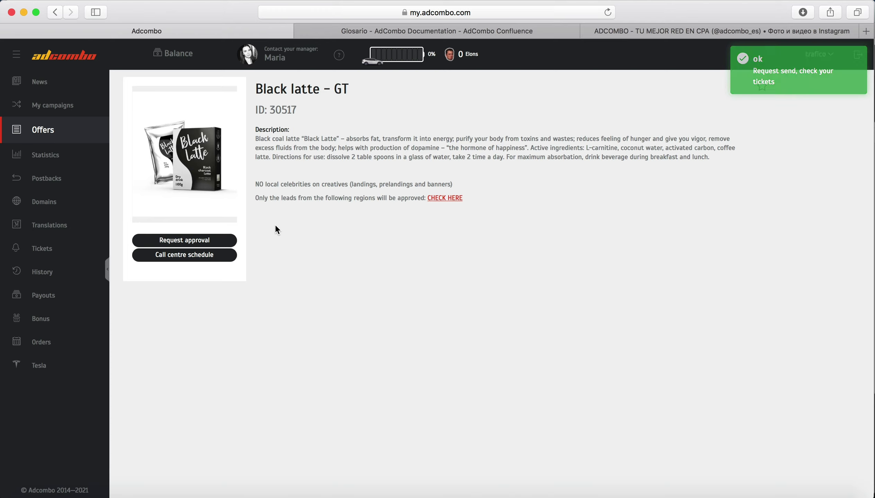
click(56, 15)
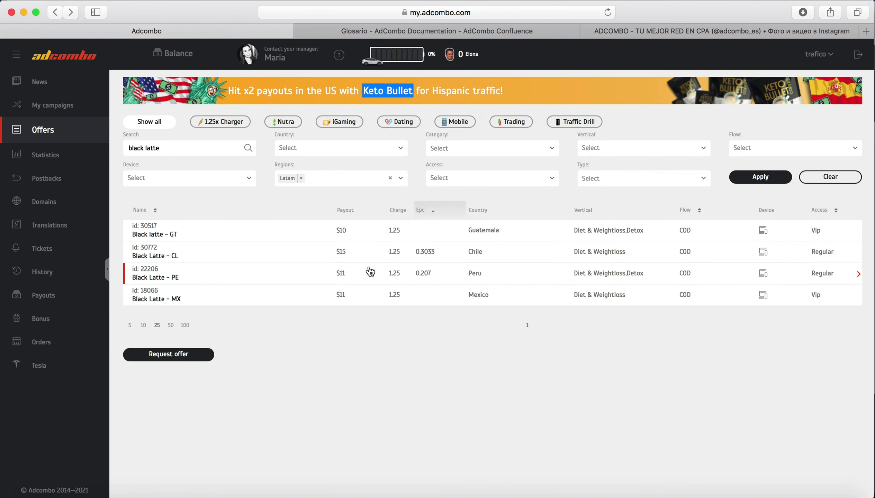